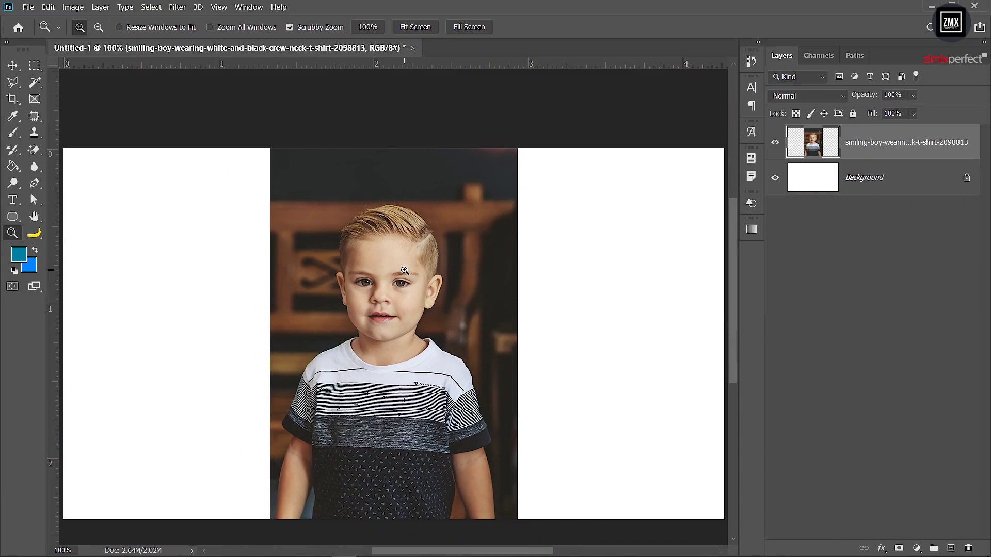
click(405, 270)
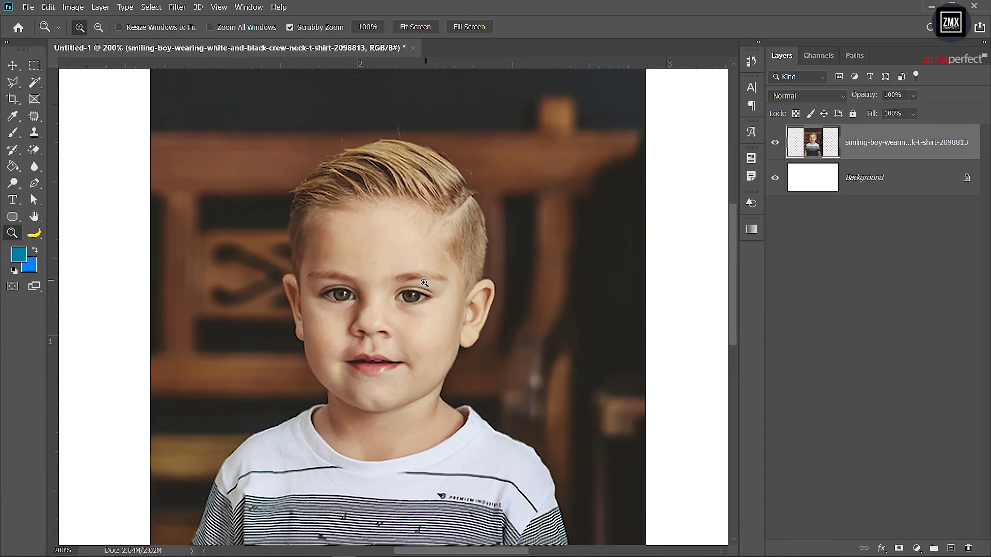
alt+click(397, 296)
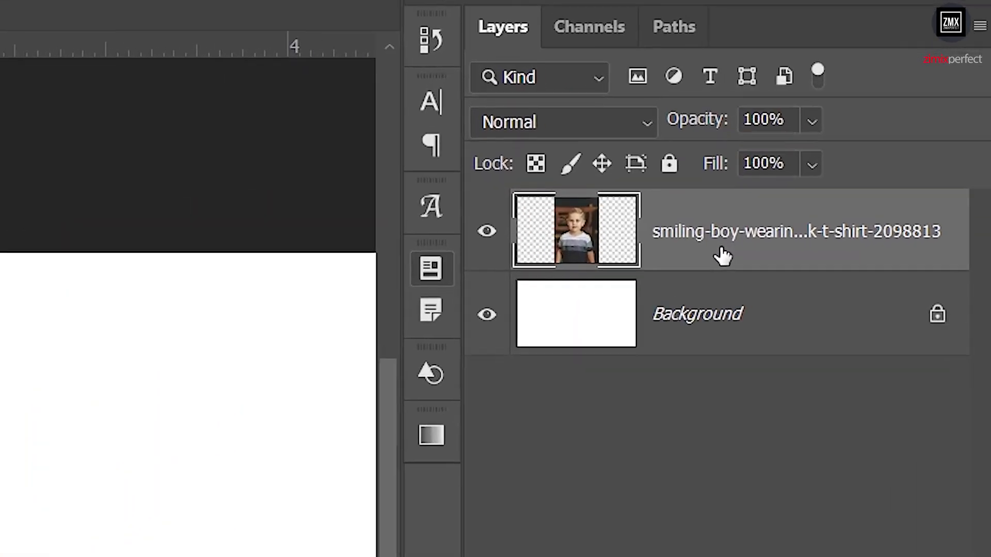
right_click(876, 153)
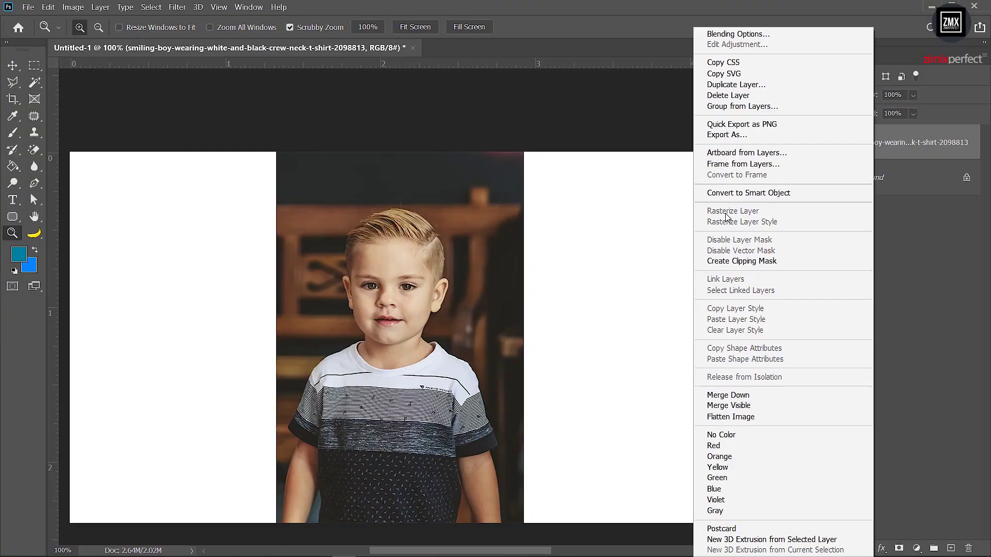
click(566, 243)
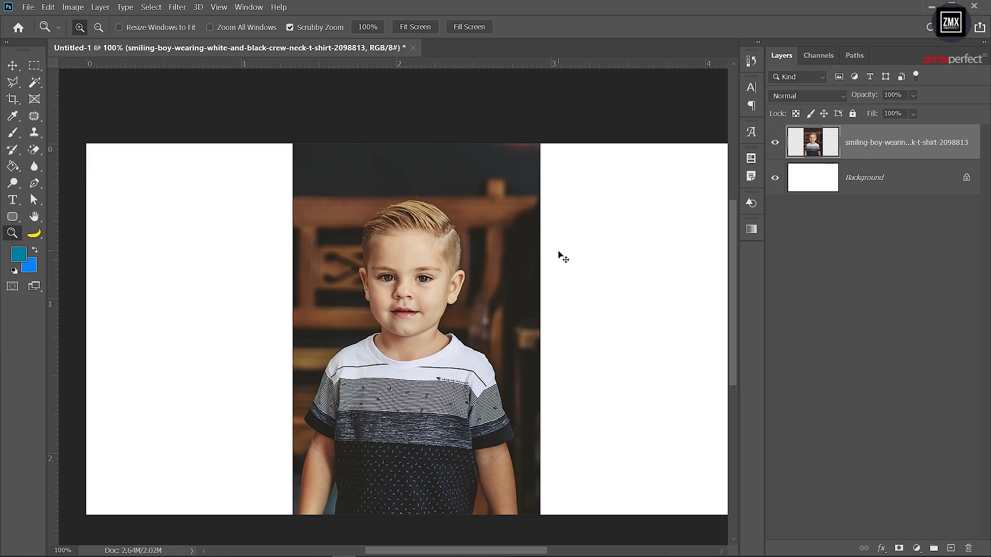
key(ctrl+j)
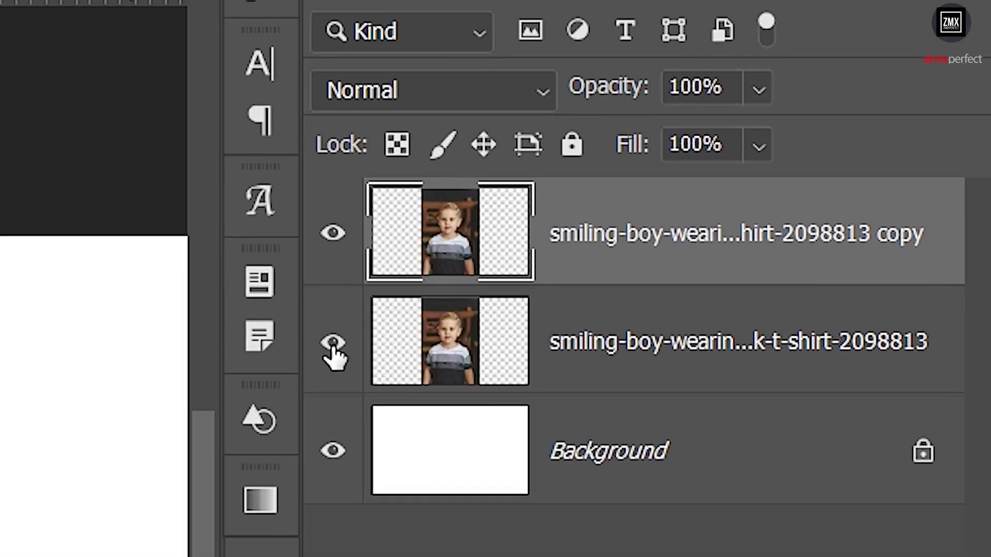
Hide the original boy layer and shrink the copied photo to a tiny size
click(775, 181)
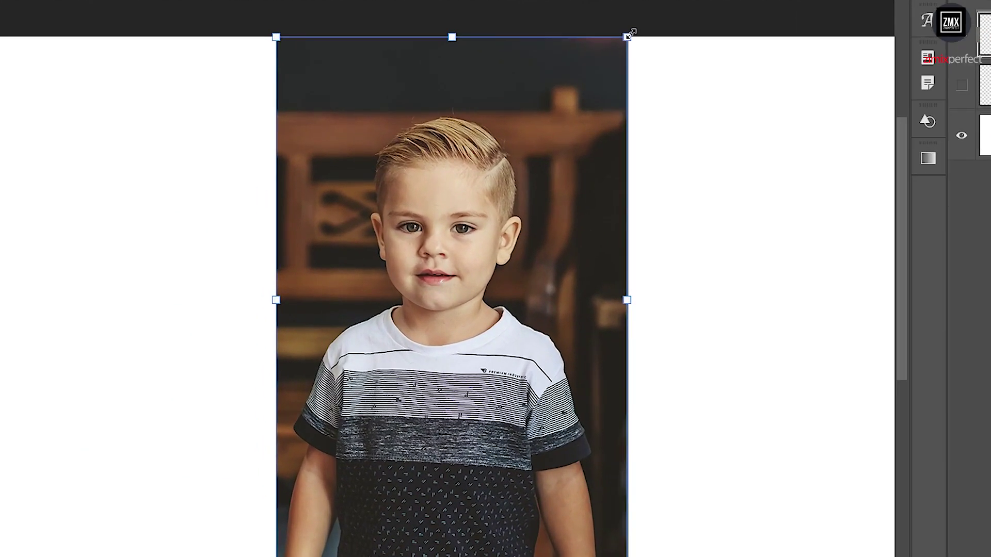
drag(628, 35, 275, 497)
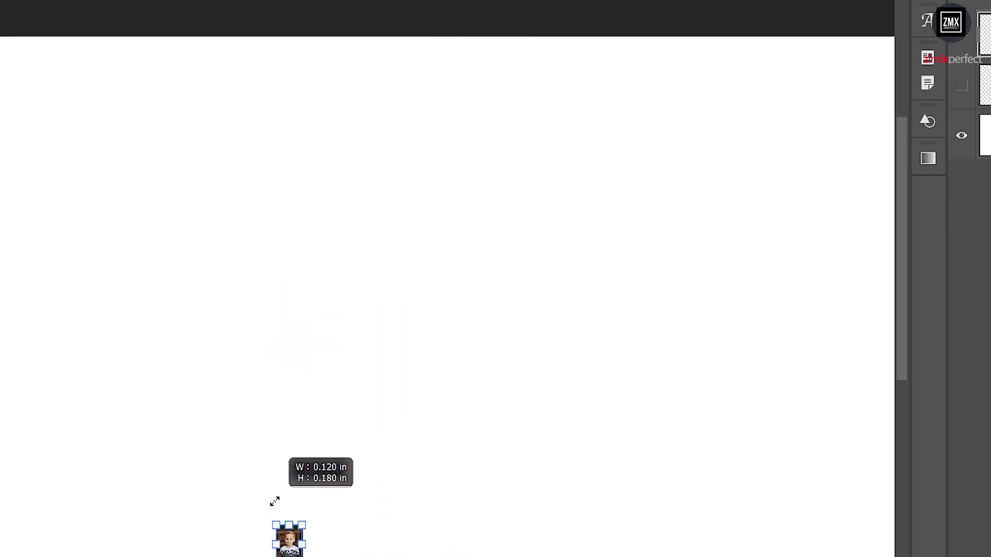
drag(275, 497, 274, 499)
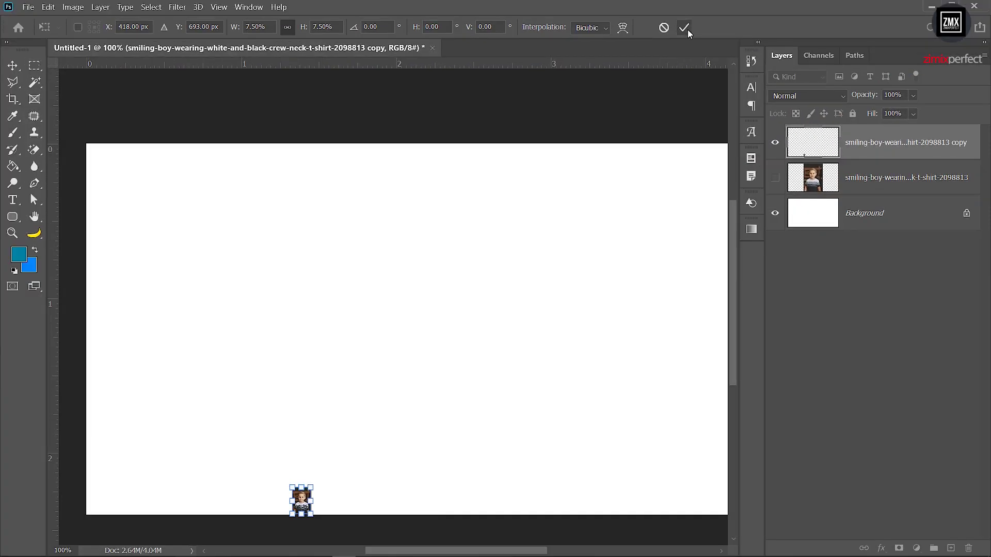
click(685, 29)
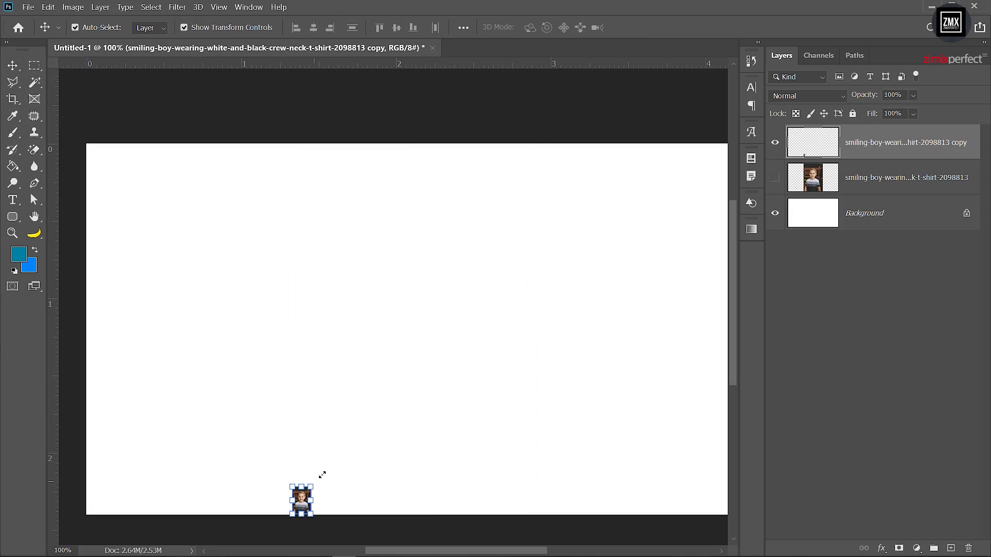
Scale the tiny copy back up to roughly full size, leaving it blurry
drag(313, 482, 603, 210)
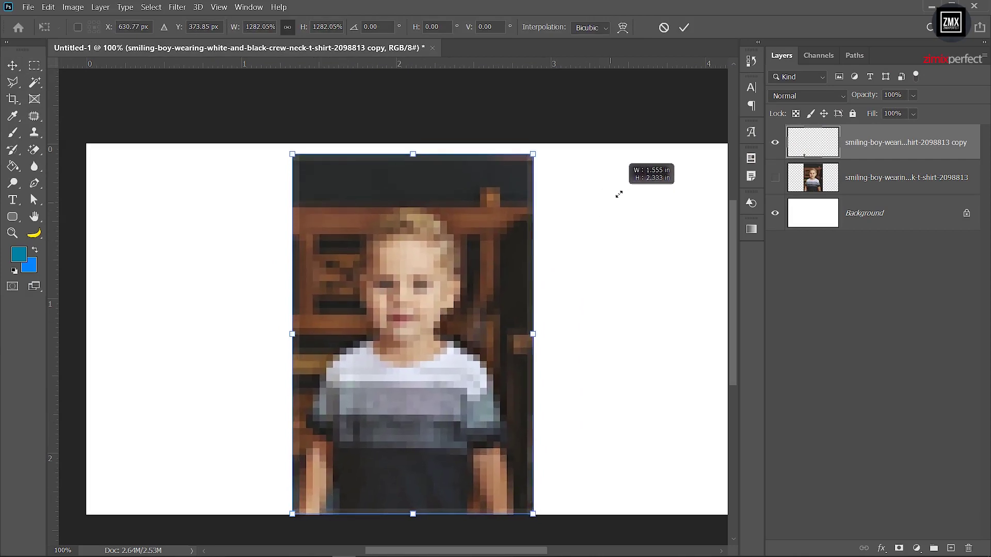
drag(602, 210, 622, 187)
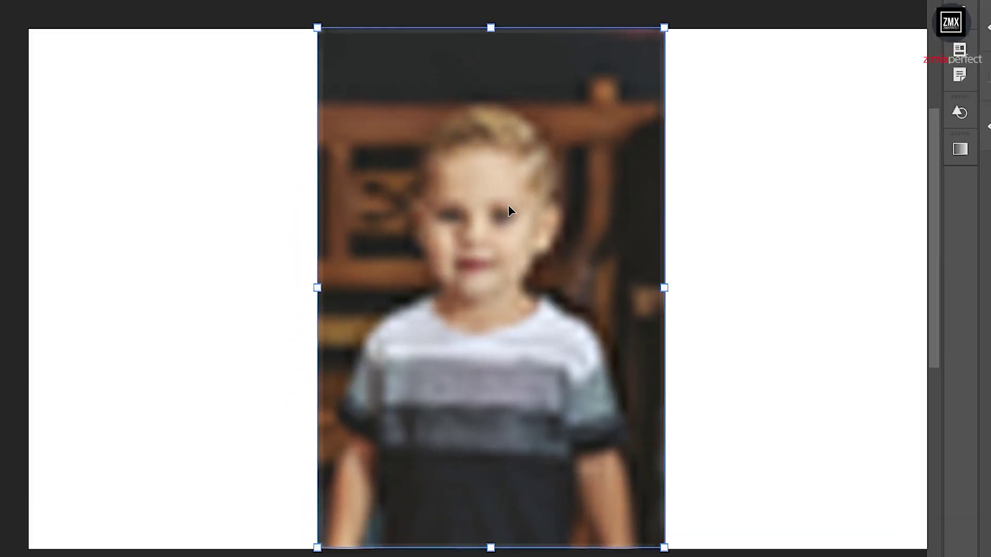
key(Return)
key(z)
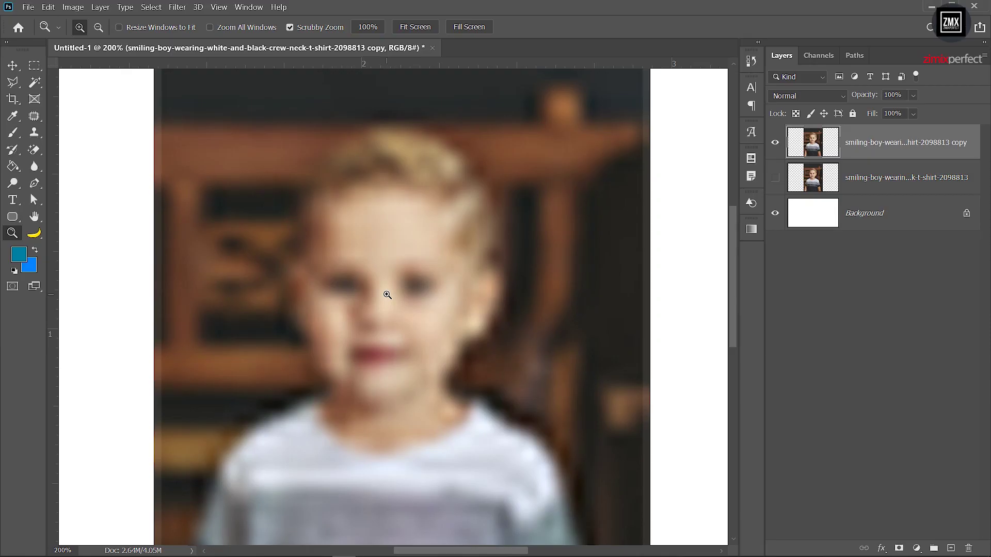
Zoom out, hide the blurred copy layer, and show and select the original boy layer
alt+click(387, 295)
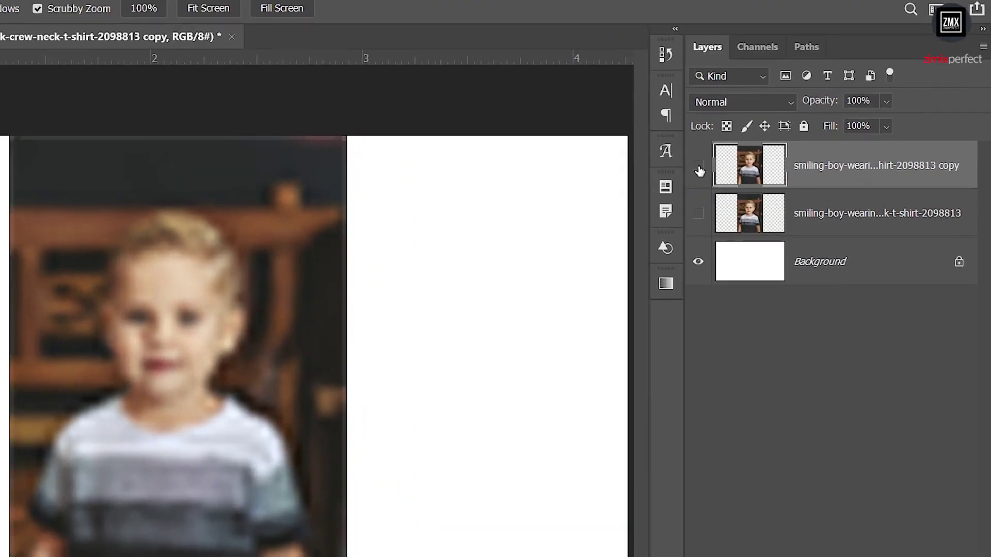
click(775, 144)
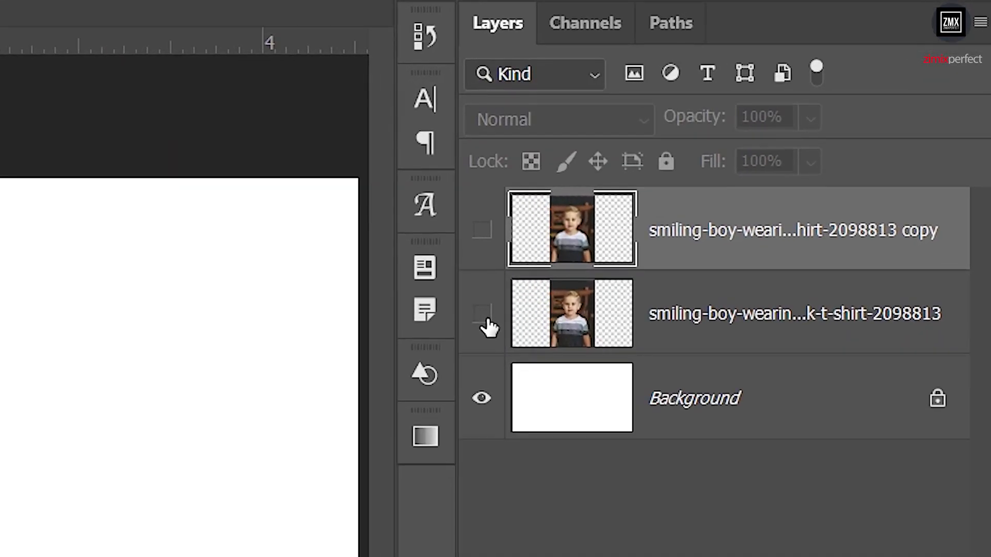
click(483, 315)
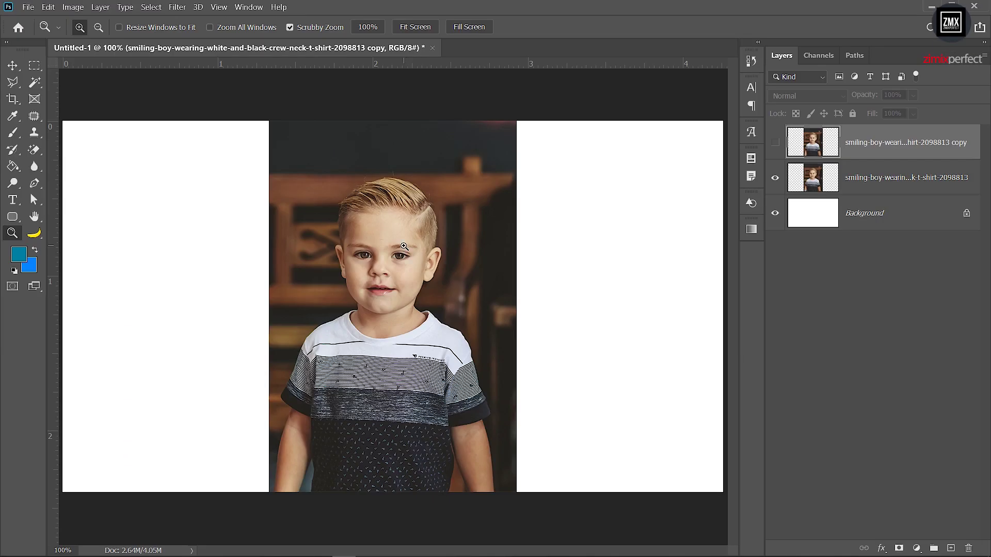
click(850, 184)
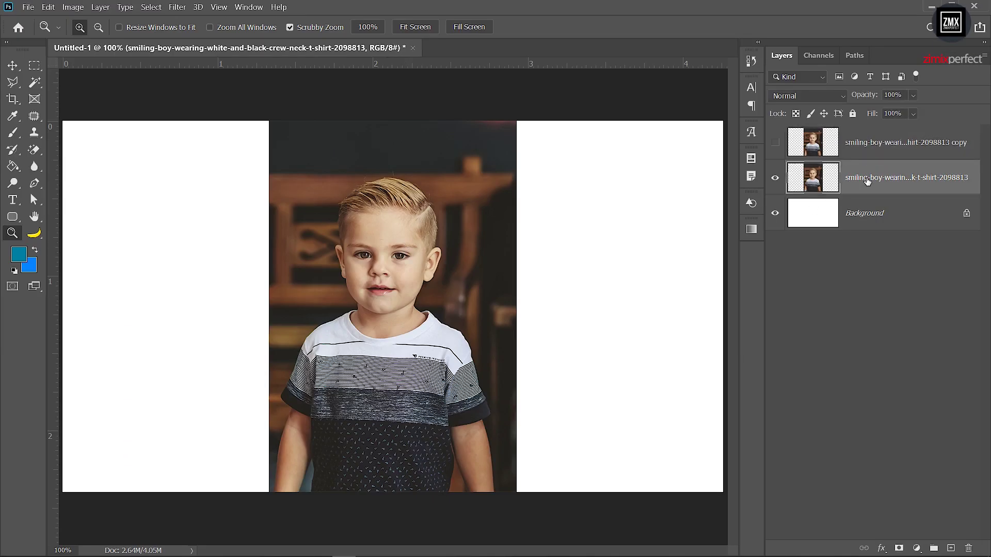
Convert the boy layer to a smart object, shrink and re-enlarge it, then check its sharpness
right_click(878, 187)
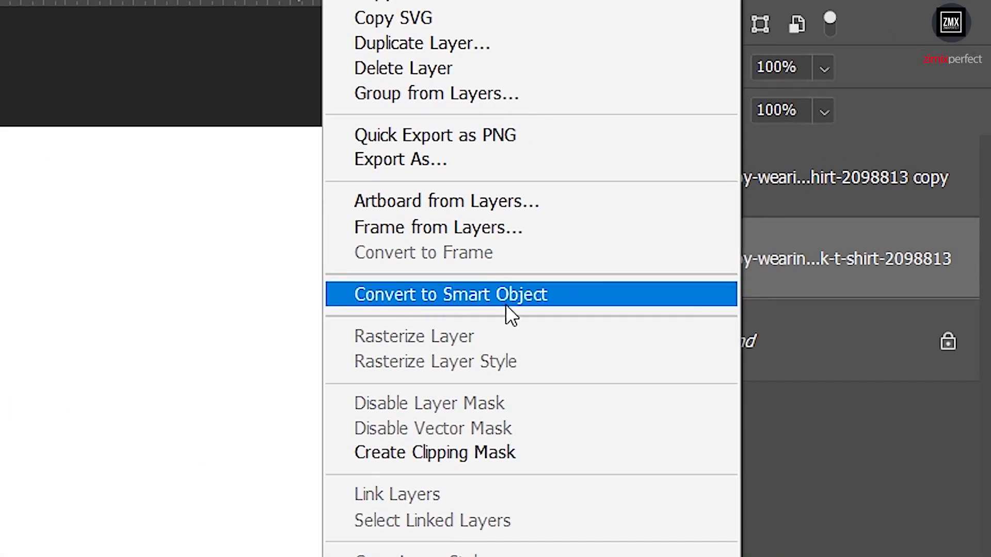
click(506, 306)
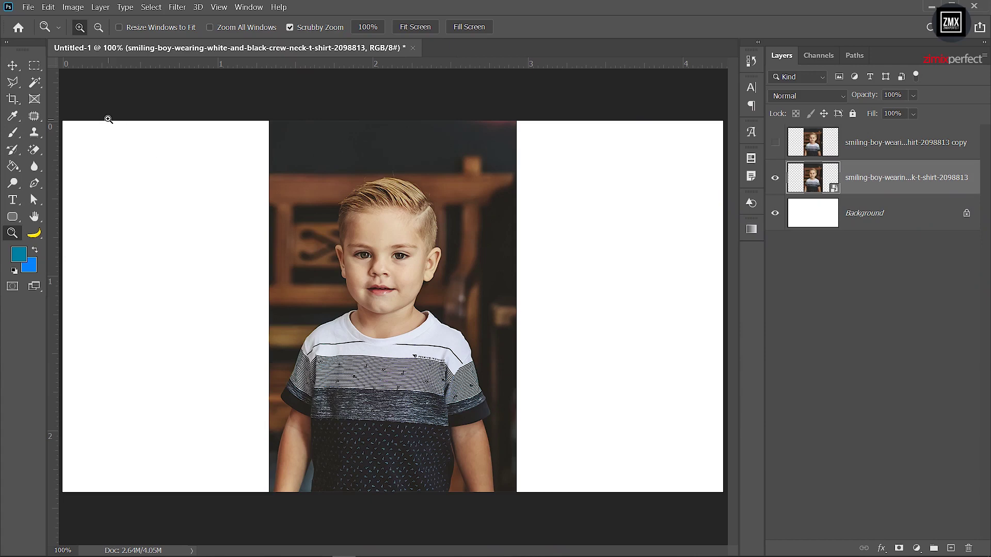
click(12, 66)
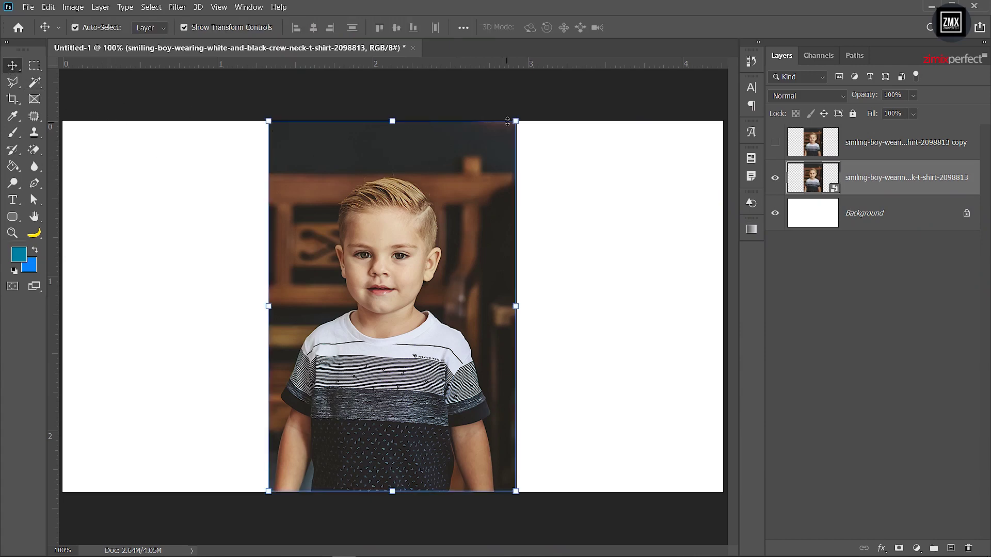
drag(508, 121, 297, 448)
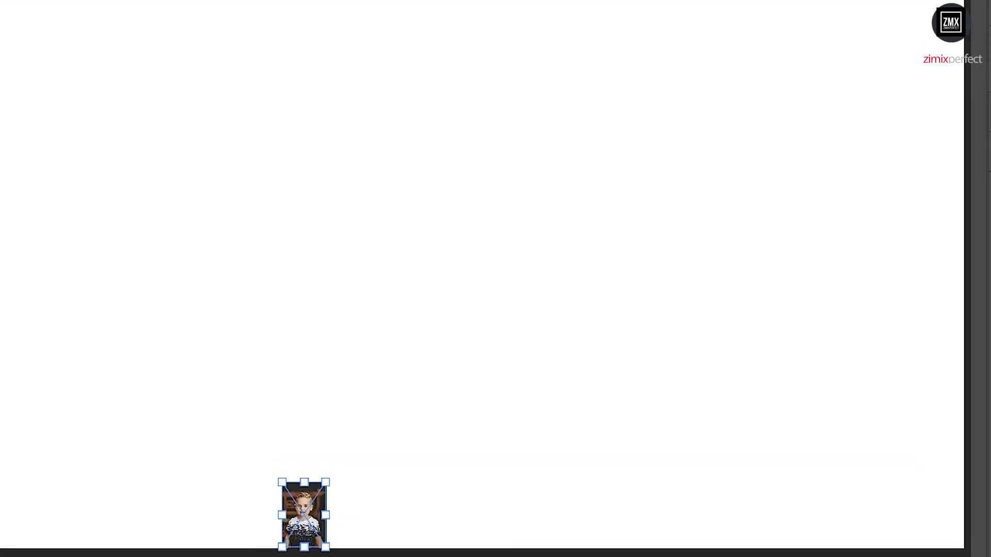
mouse_move(296, 452)
mouse_down()
mouse_move(462, 273)
mouse_move(621, 175)
mouse_up()
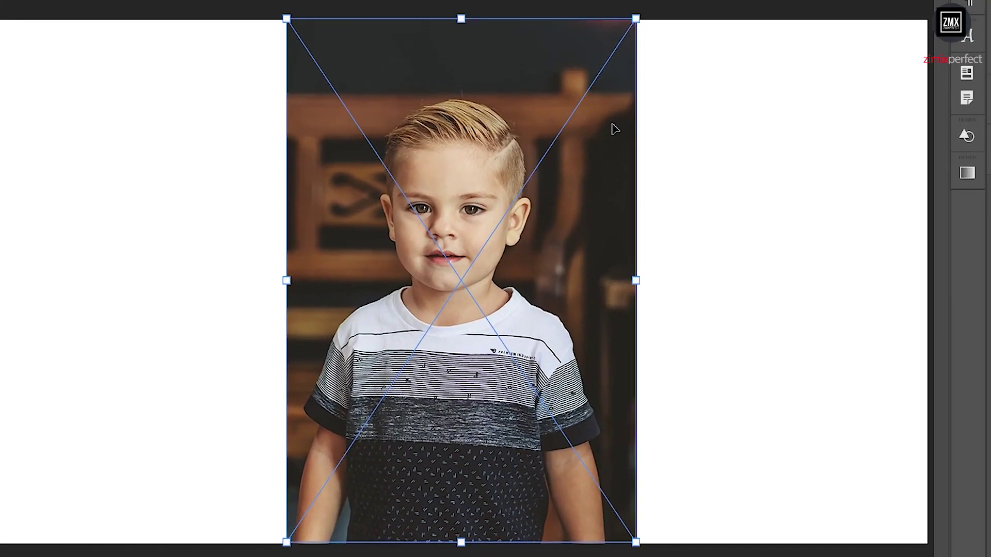
key(Return)
click(482, 188)
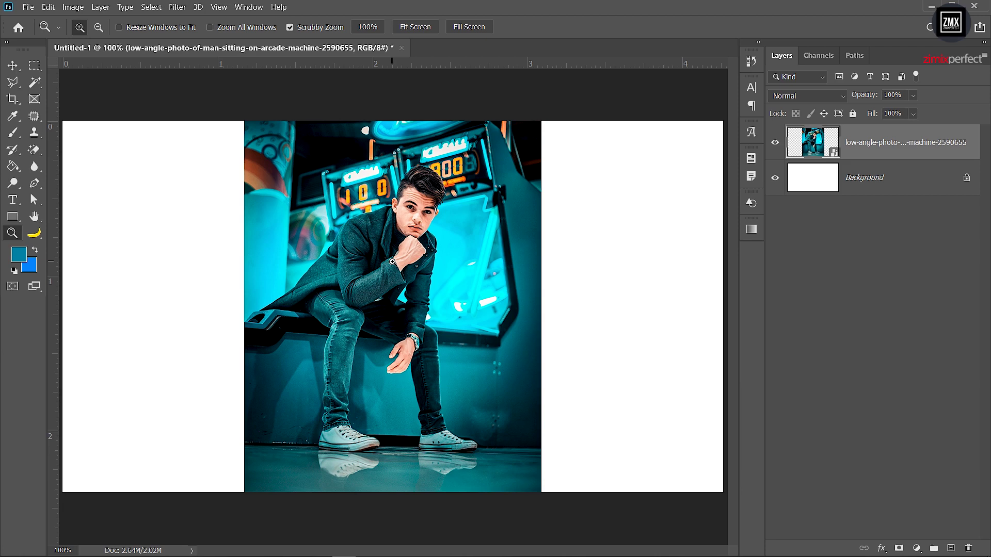
Duplicate the arcade photo layer and give the copy a 10-pixel Gaussian Blur
drag(148, 469, 180, 494)
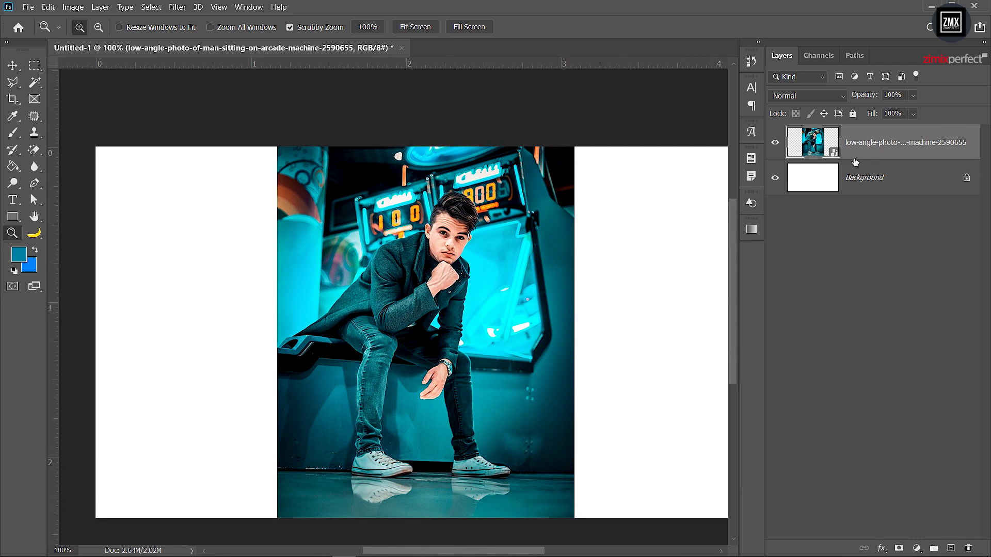
key(ctrl+j)
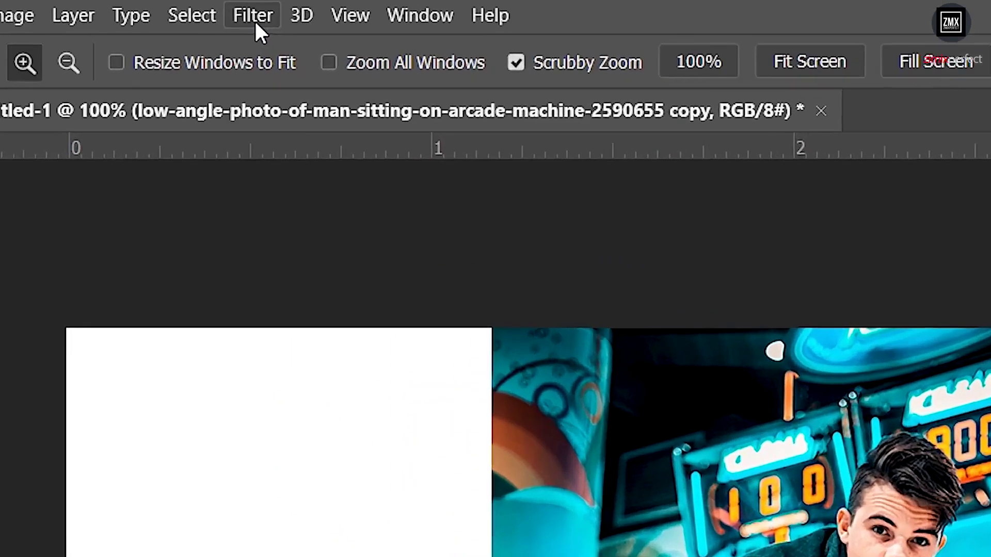
click(177, 6)
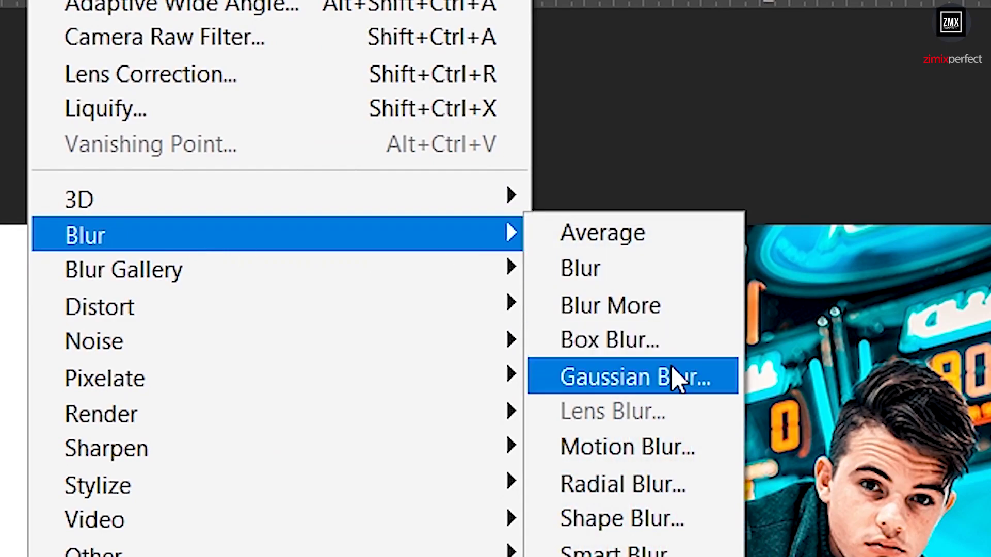
click(676, 379)
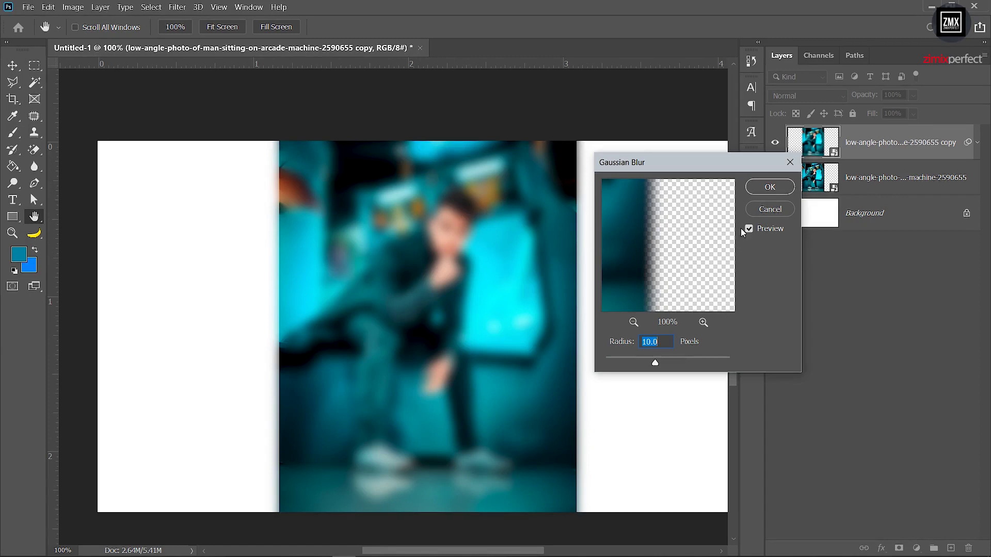
click(763, 190)
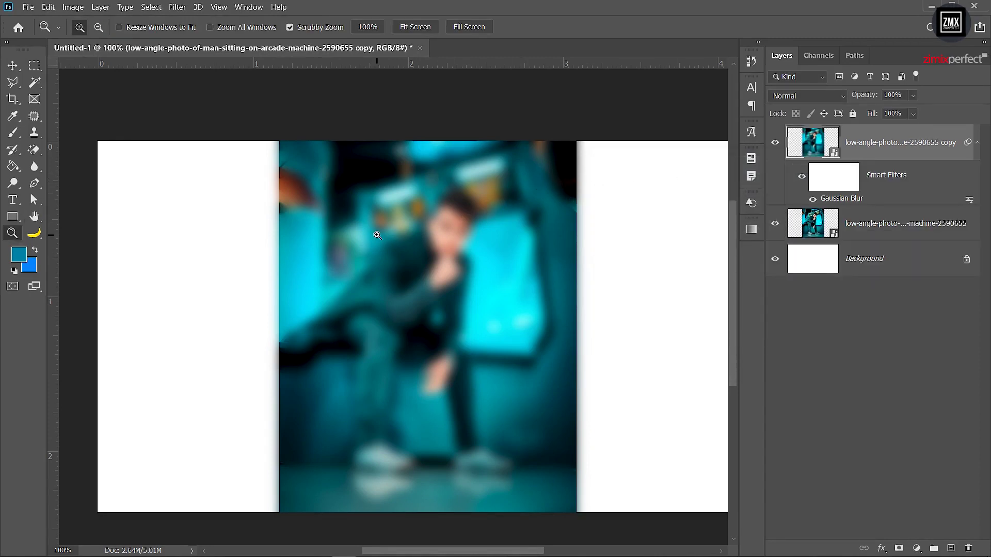
Draw a wide rectangle across the middle of the photo with the Rectangle Tool
click(12, 216)
right_click(15, 221)
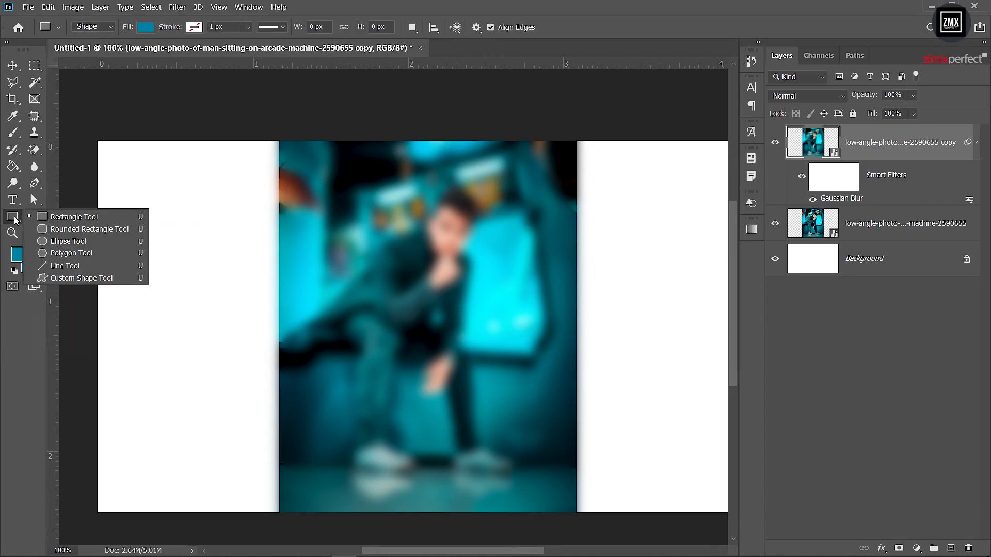
click(69, 221)
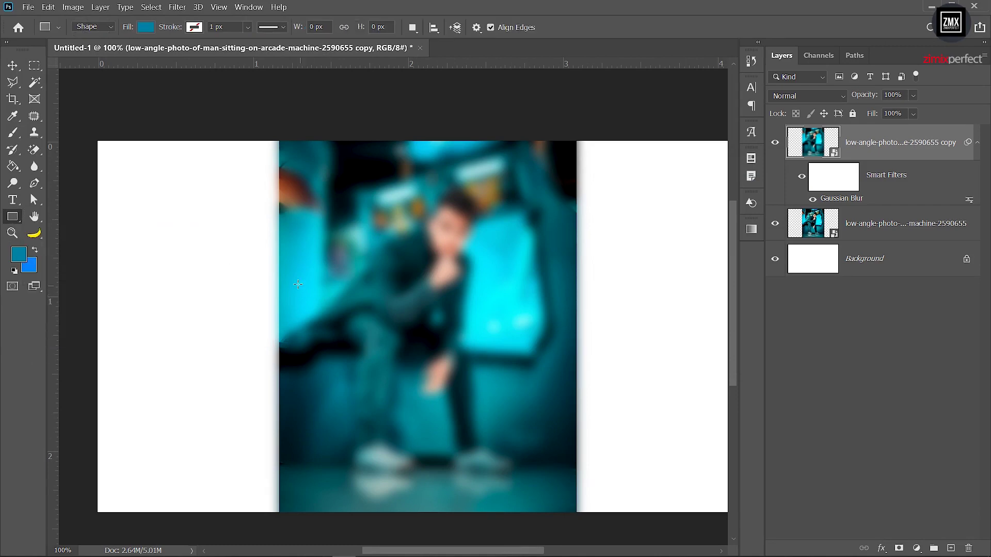
drag(284, 279, 576, 367)
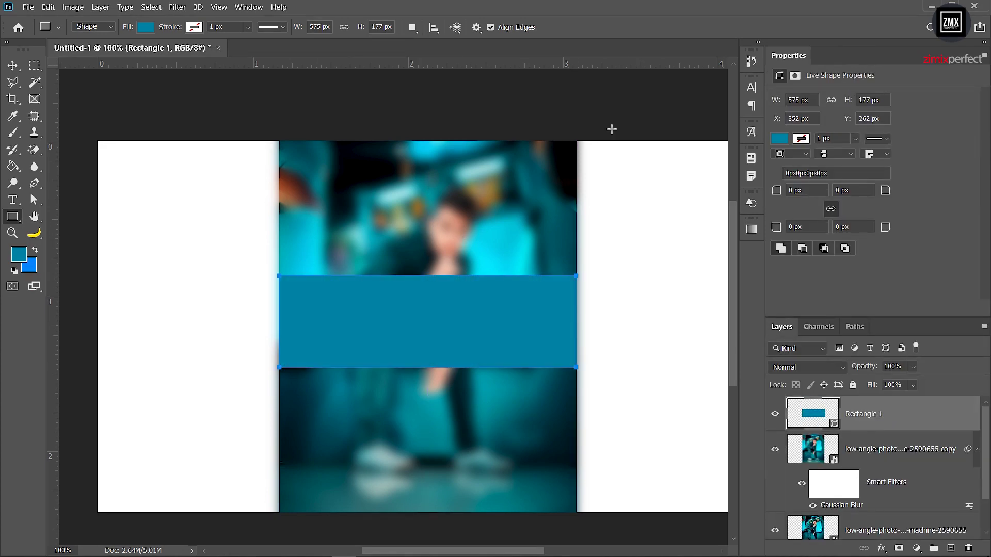
Close the shape Properties panel and drag Rectangle 1 below the blurred copy layer
right_click(799, 60)
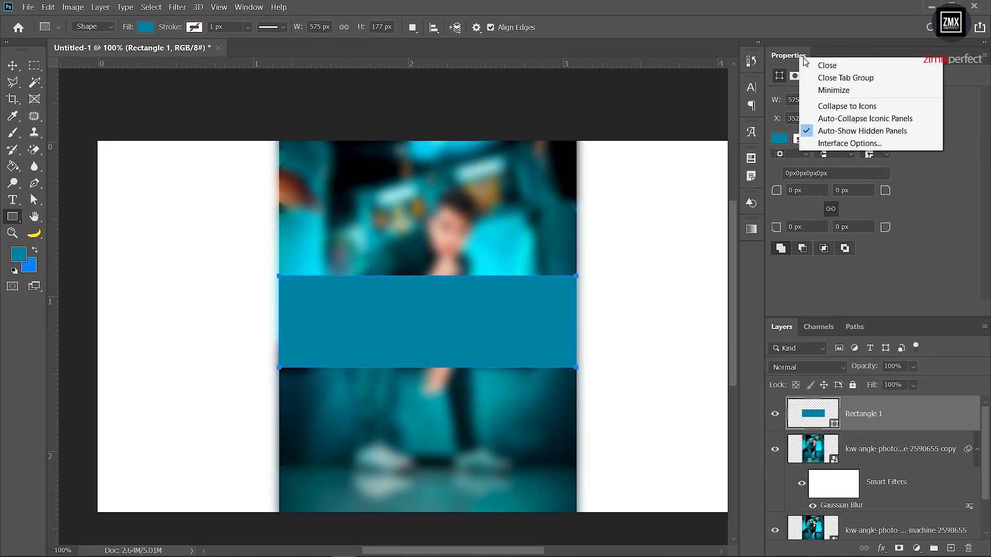
click(826, 67)
click(15, 71)
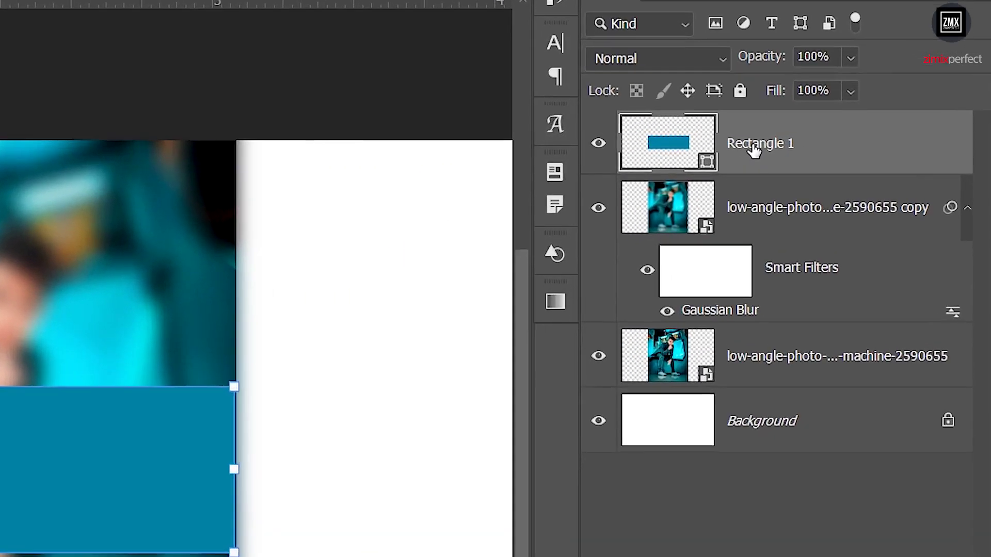
drag(754, 152, 758, 328)
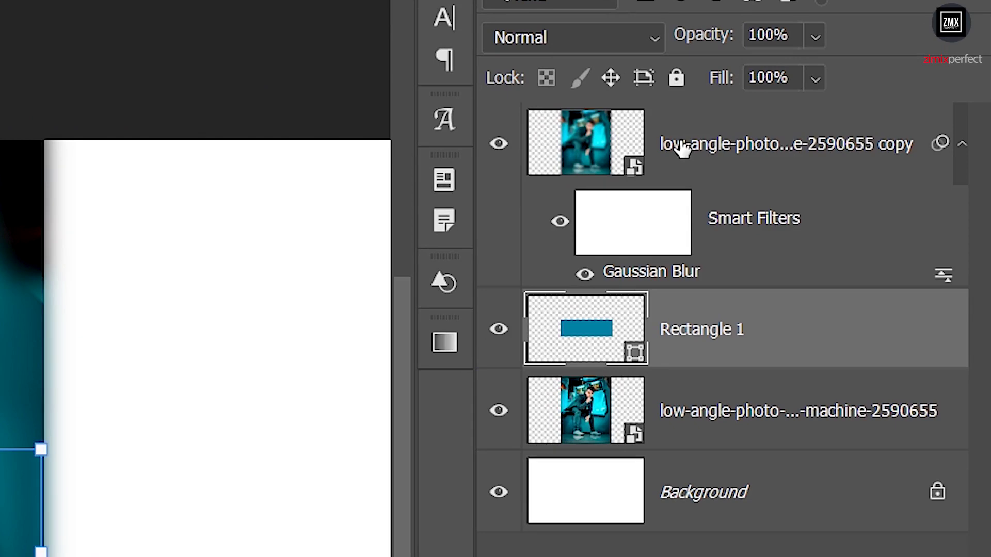
Clip the blurred arcade copy to Rectangle 1 and view the image at 100%
click(721, 149)
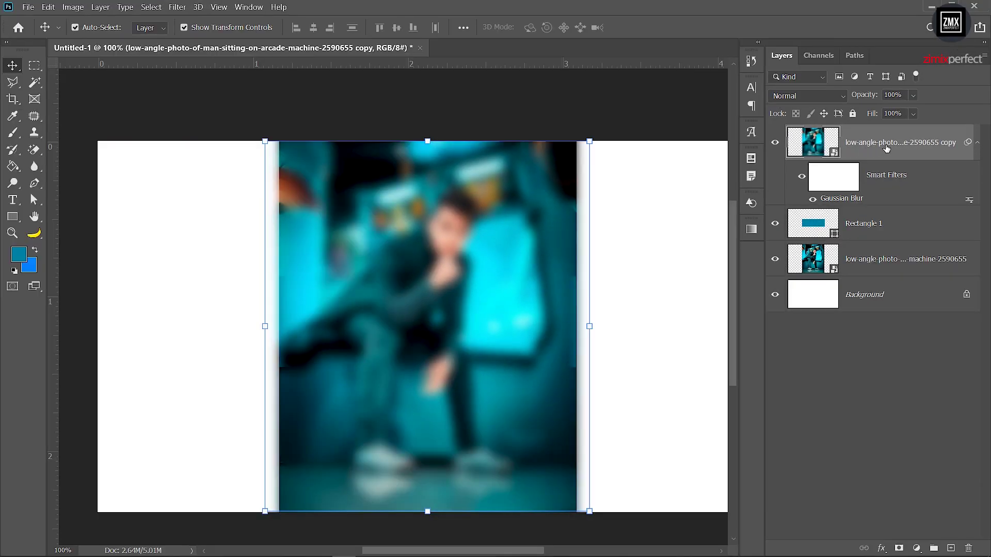
right_click(886, 149)
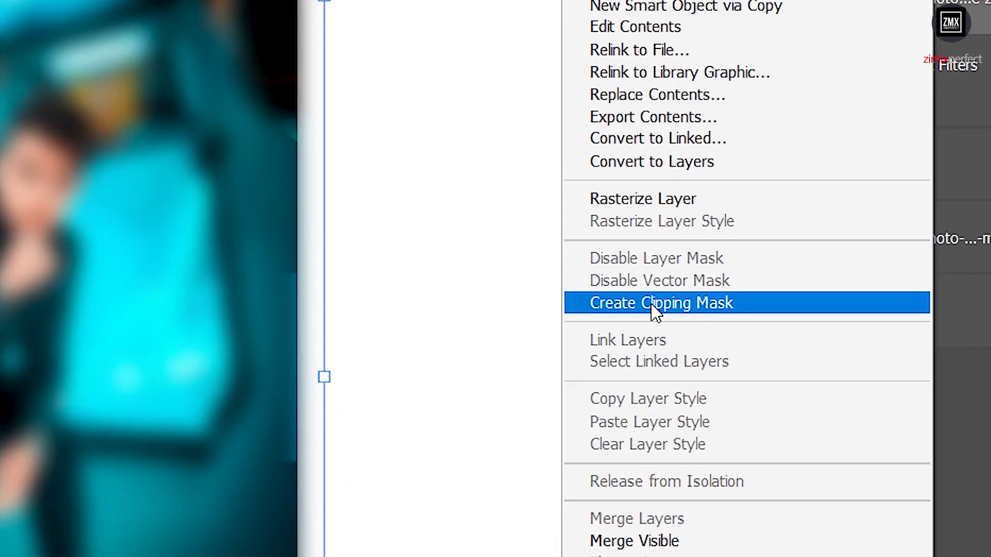
click(652, 308)
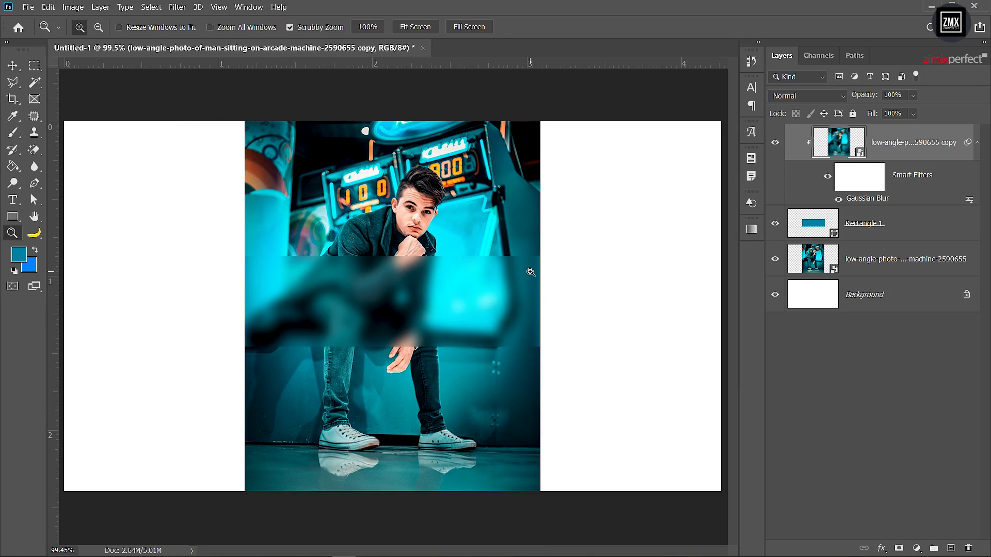
click(421, 276)
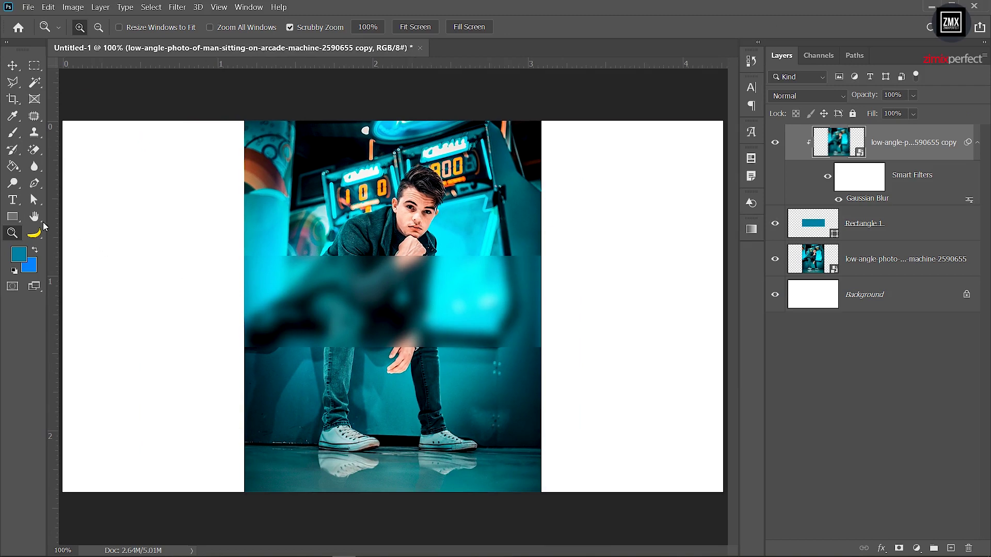
Add a text layer reading PHOTOSHOP on the photo
click(12, 200)
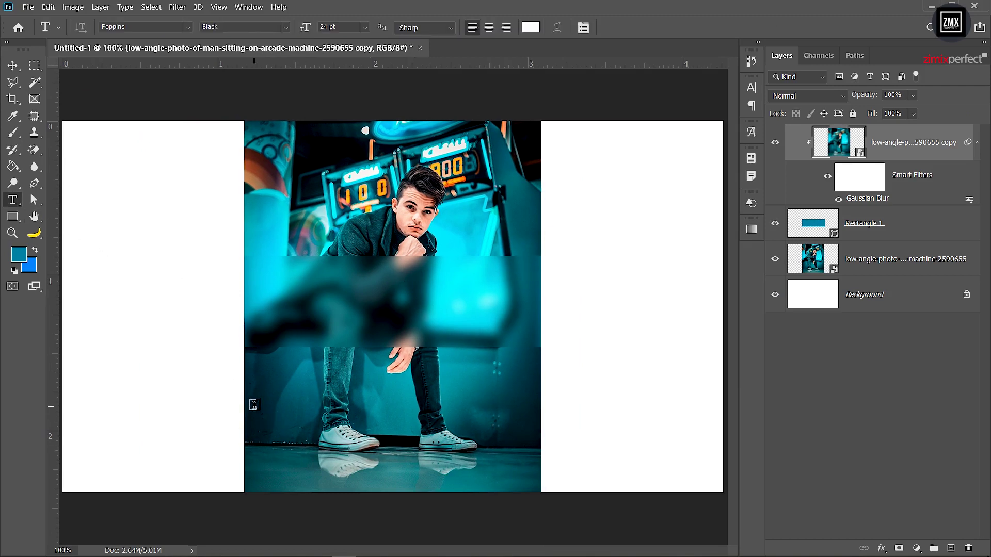
click(293, 417)
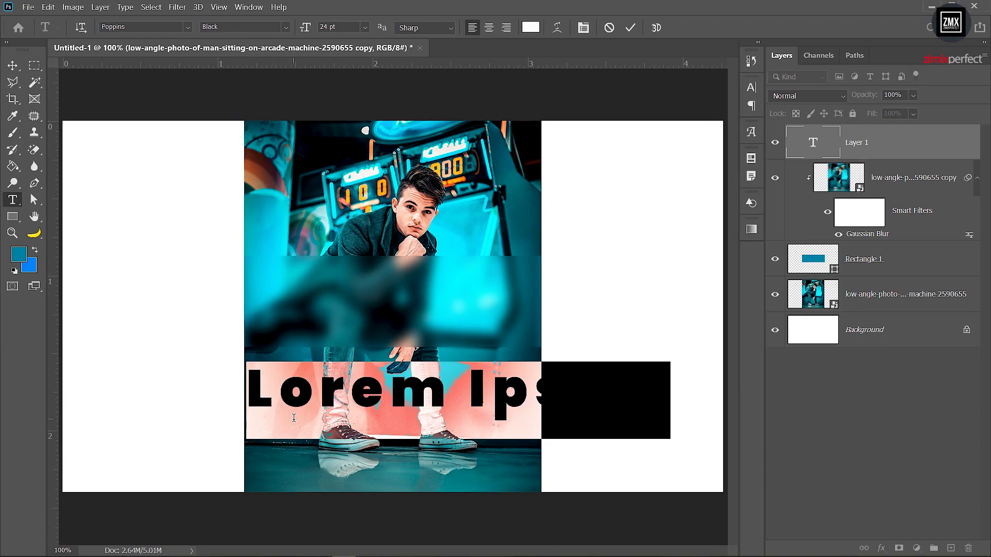
key(BackSpace)
text(PH)
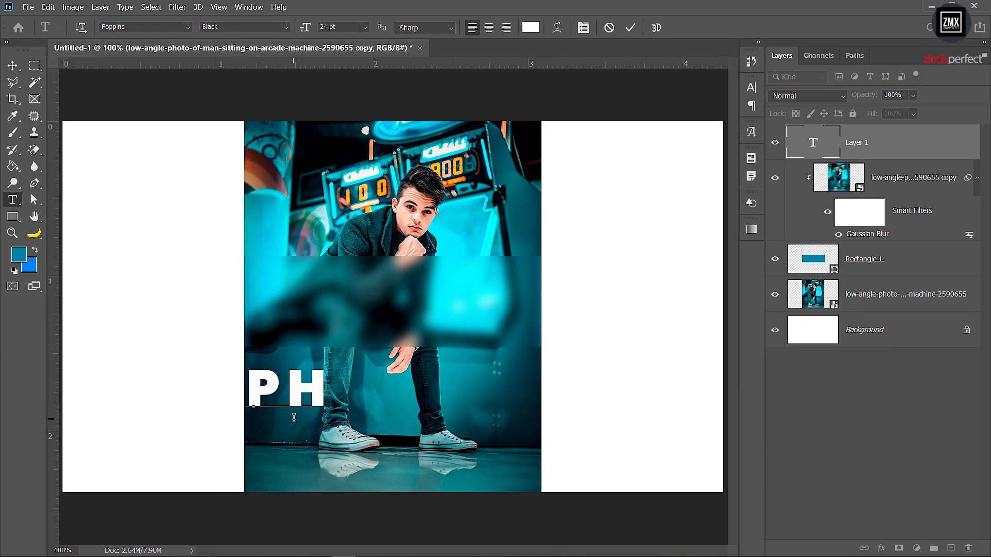
text(OTOSHOP)
key(ctrl+Return)
Scale and move the PHOTOSHOP text to span the blurred band, then inspect it
key(ctrl+t)
drag(635, 361, 522, 385)
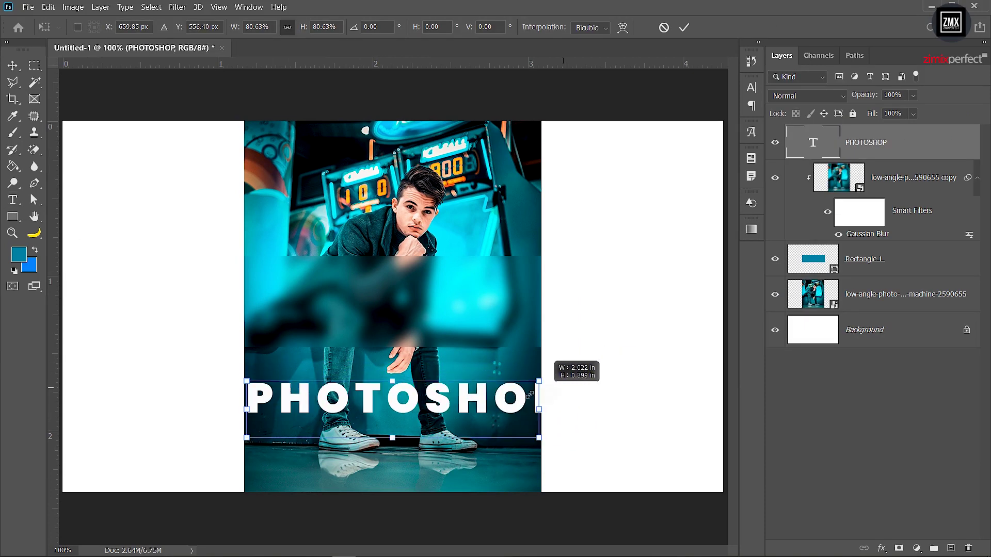
drag(488, 413, 495, 303)
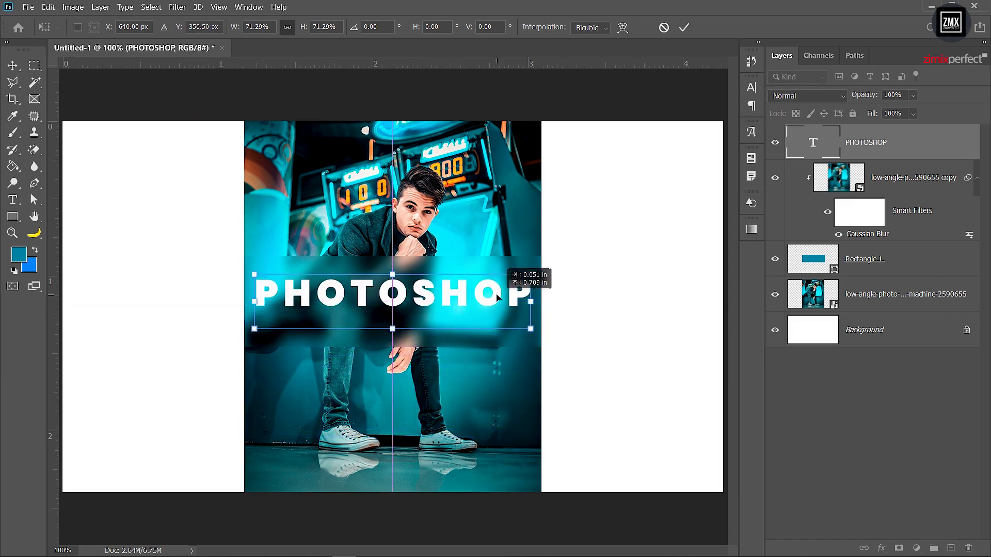
drag(532, 330, 536, 331)
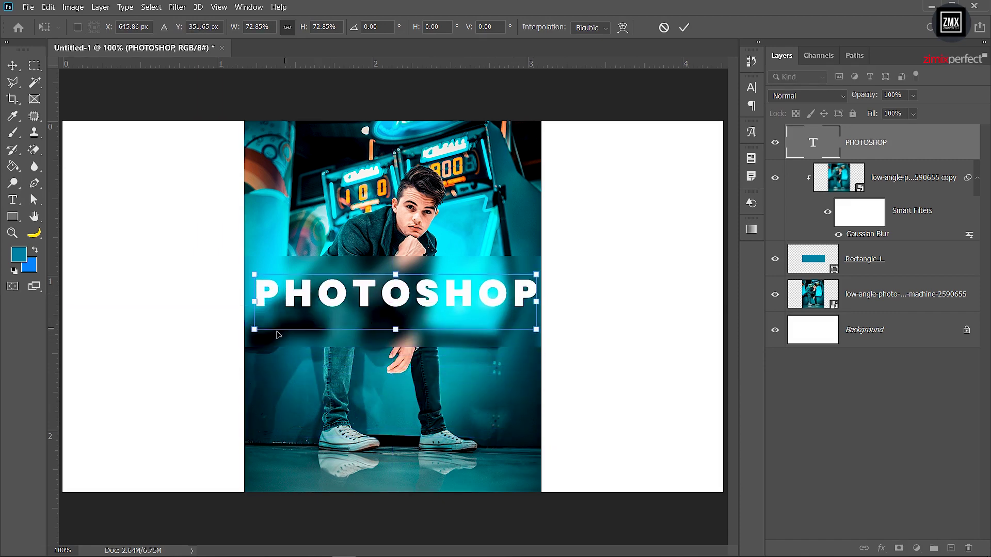
key(Return)
key(z)
click(371, 309)
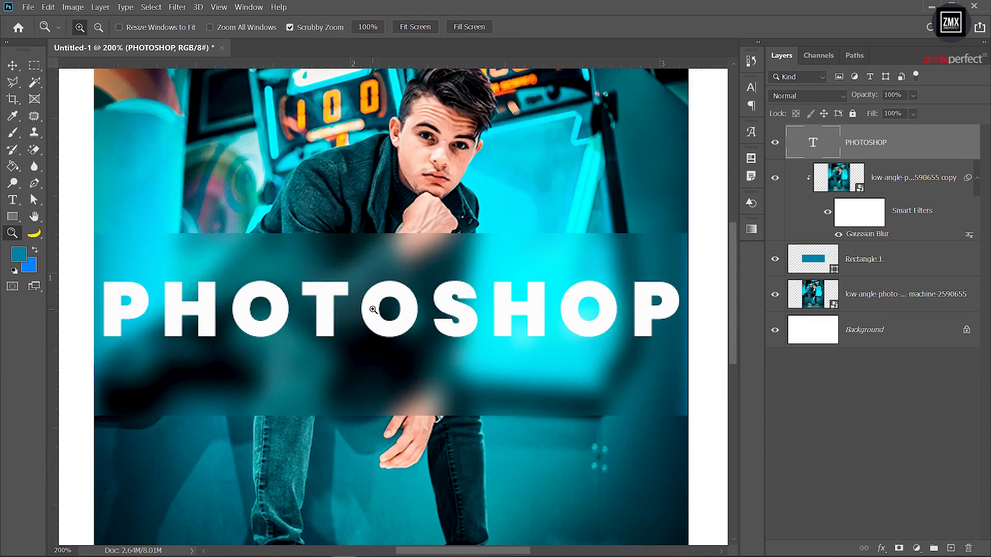
alt+click(362, 334)
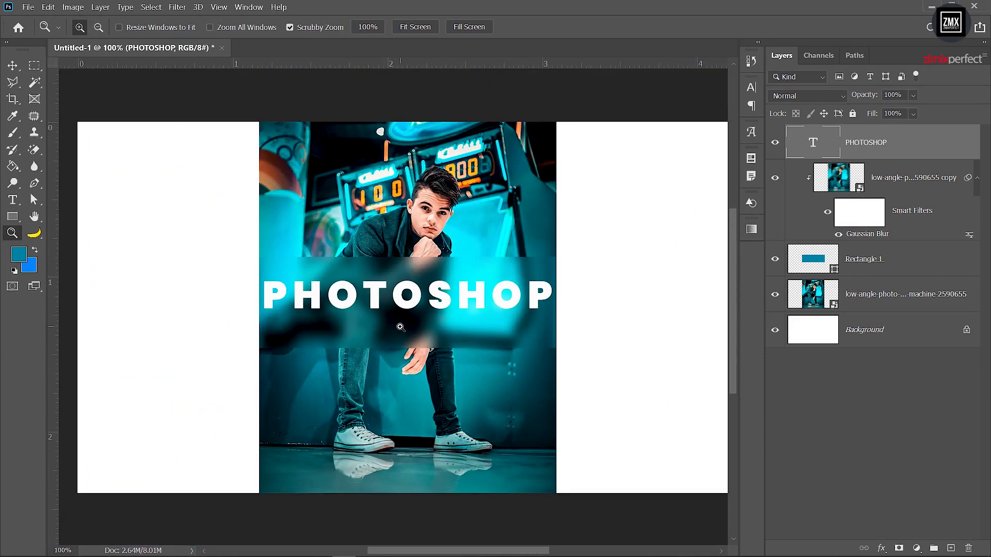